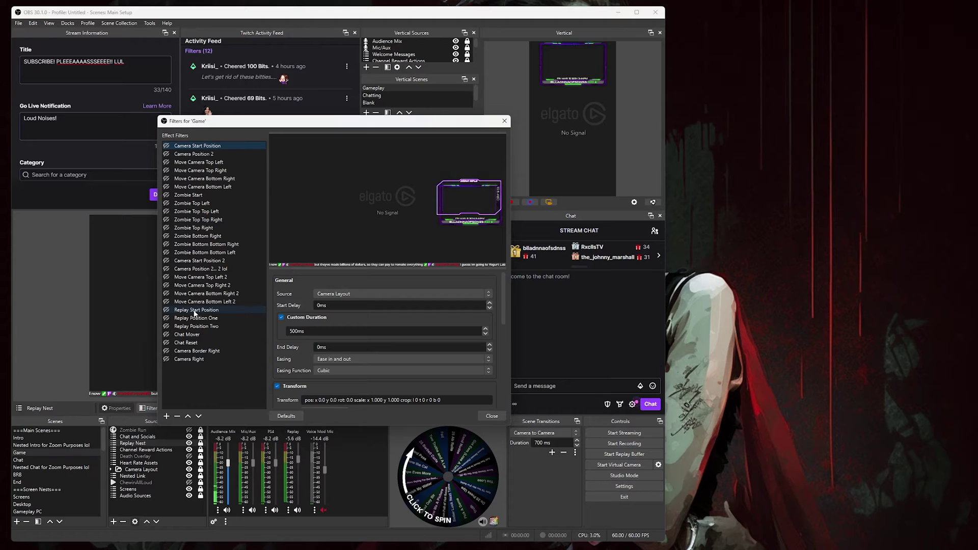
# Step: Open the Replay Start Position filter, unlock Replay Nest, and enlarge it to about 1108 px from the canvas's left edge and 276 px from its top
pyautogui.click(195, 311)
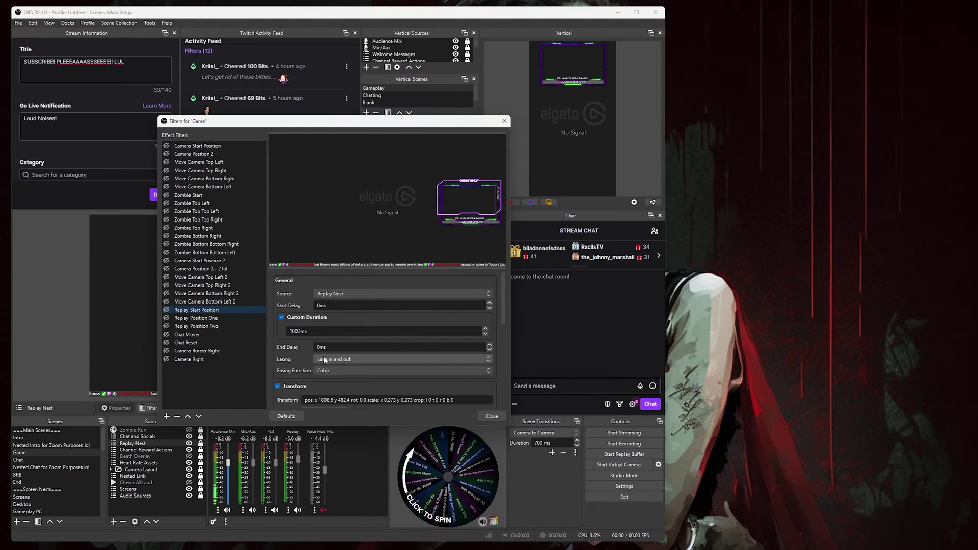
pyautogui.scroll(-1, 308, 354)
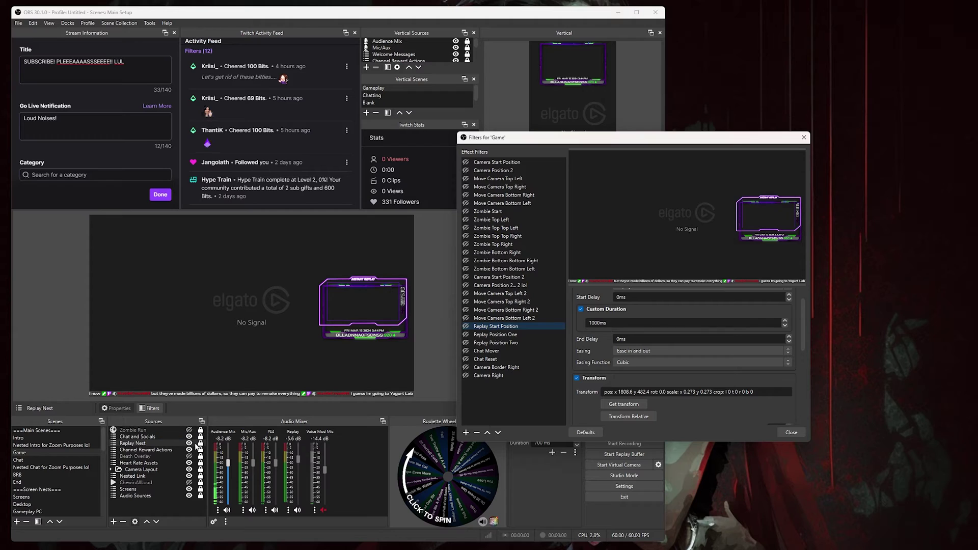
pyautogui.click(196, 446)
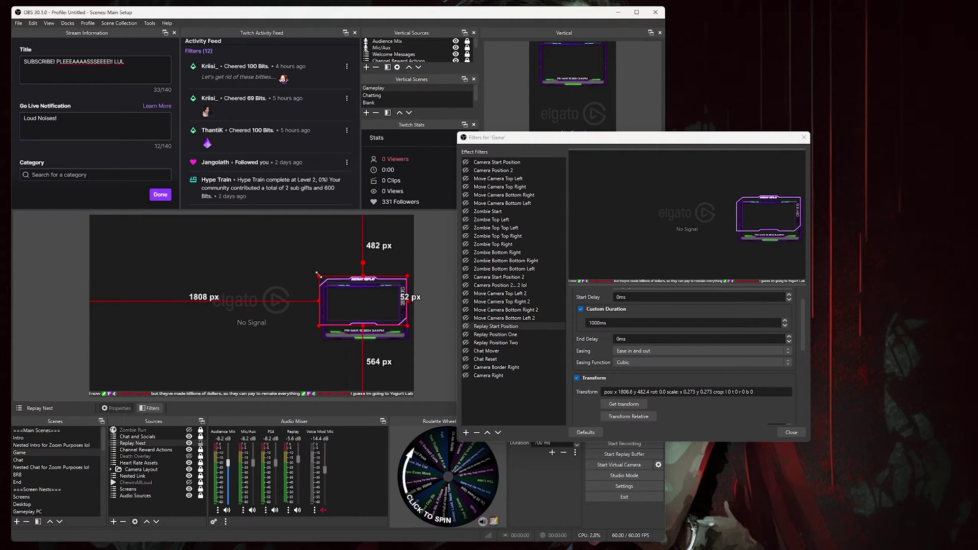
pyautogui.moveTo(318, 276); pyautogui.dragTo(225, 249)
pyautogui.moveTo(304, 274); pyautogui.dragTo(308, 304)
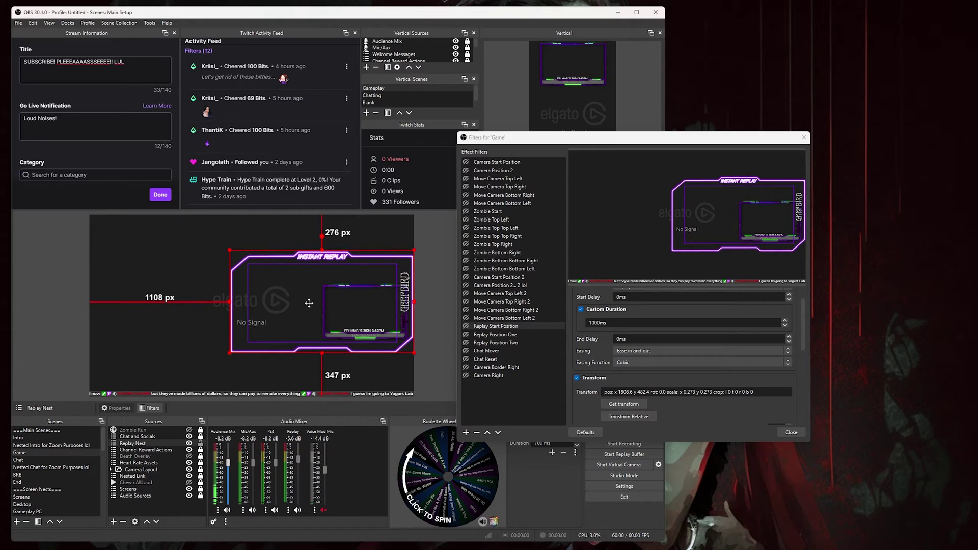
# Step: Review the Replay Position One filter's end delay, easing and transform settings
pyautogui.rightClick(508, 330)
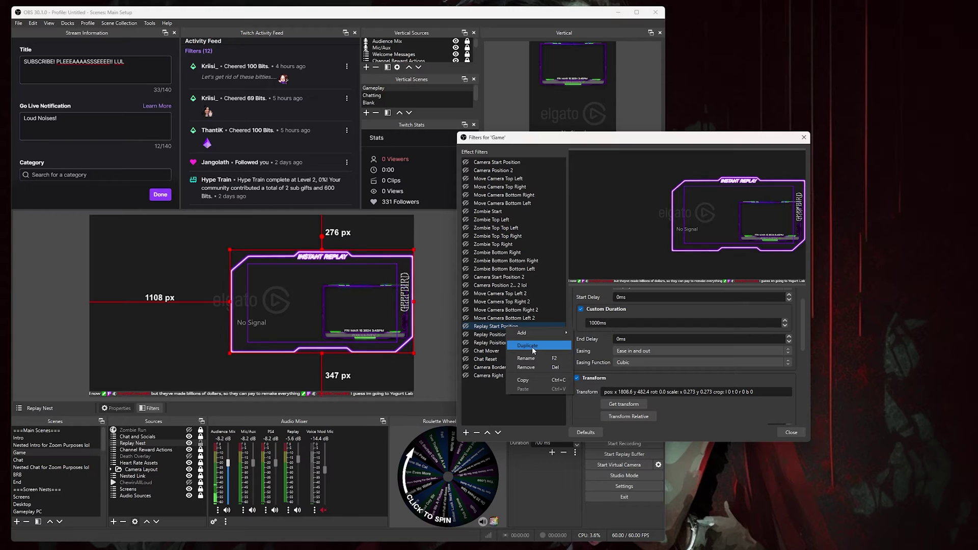
pyautogui.click(493, 336)
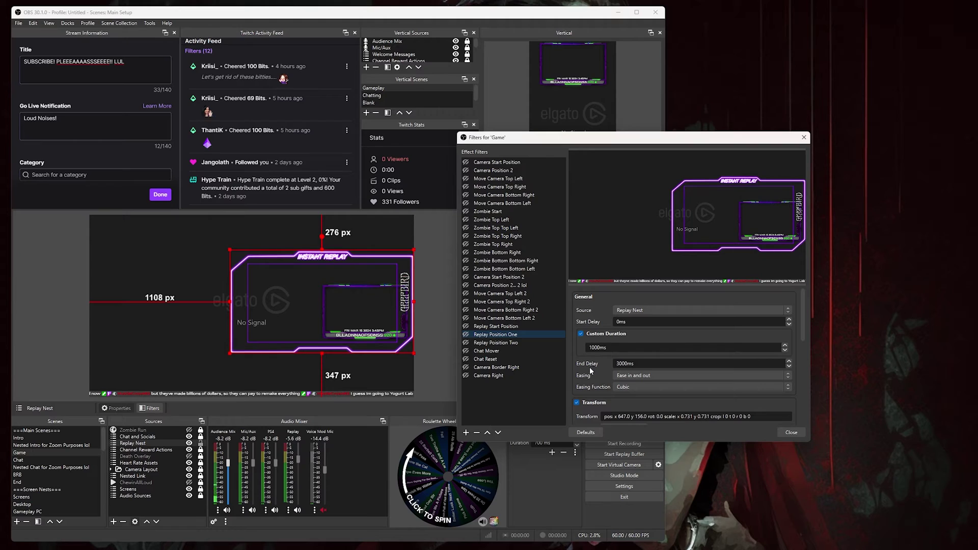
pyautogui.doubleClick(631, 365)
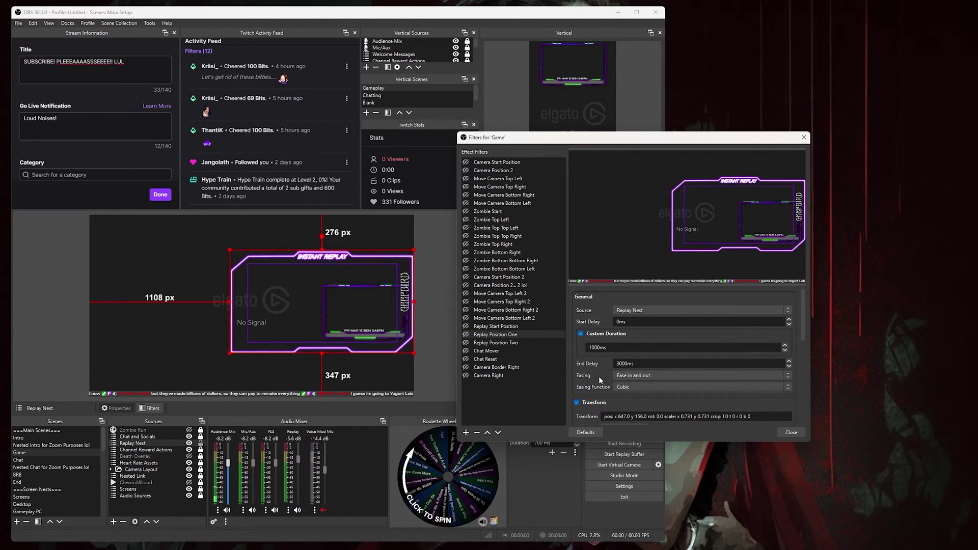
pyautogui.scroll(-1, 600, 378)
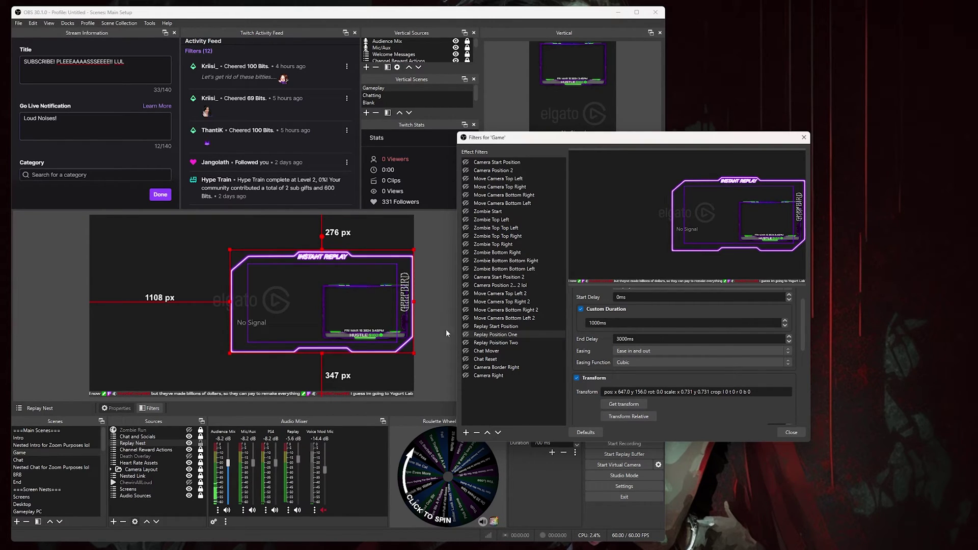
# Step: Enlarge and reposition Replay Nest in the preview until it fills the entire canvas
pyautogui.moveTo(230, 249); pyautogui.dragTo(106, 235)
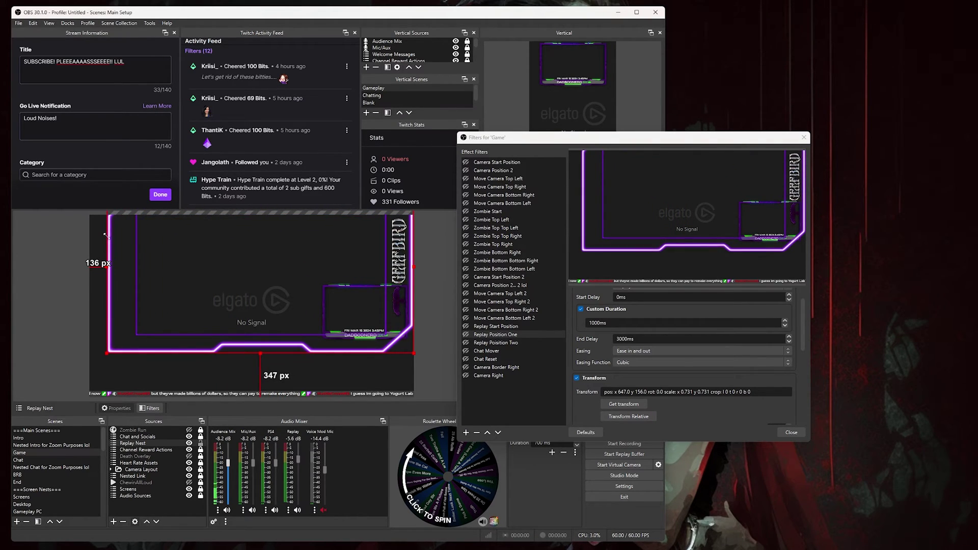
pyautogui.moveTo(225, 259); pyautogui.dragTo(220, 292)
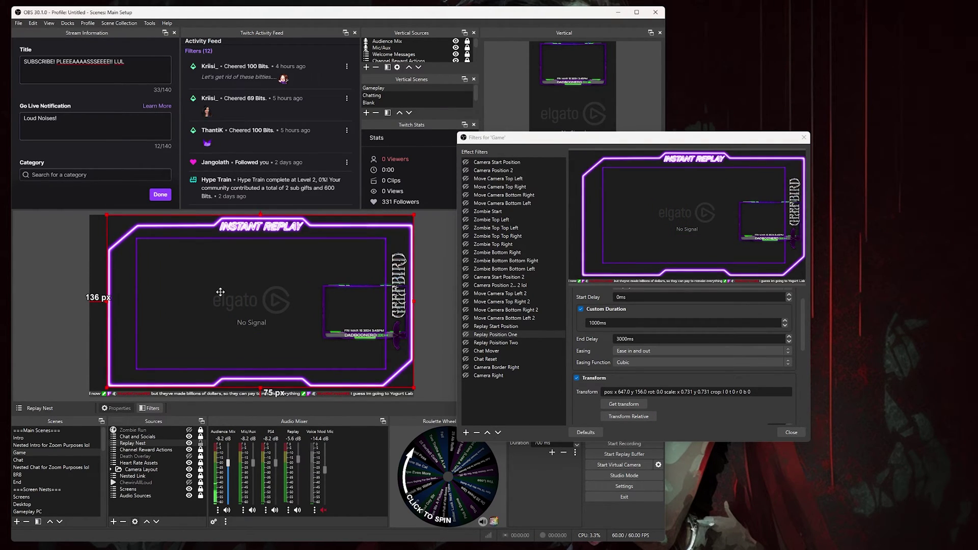
pyautogui.moveTo(107, 387); pyautogui.dragTo(96, 392)
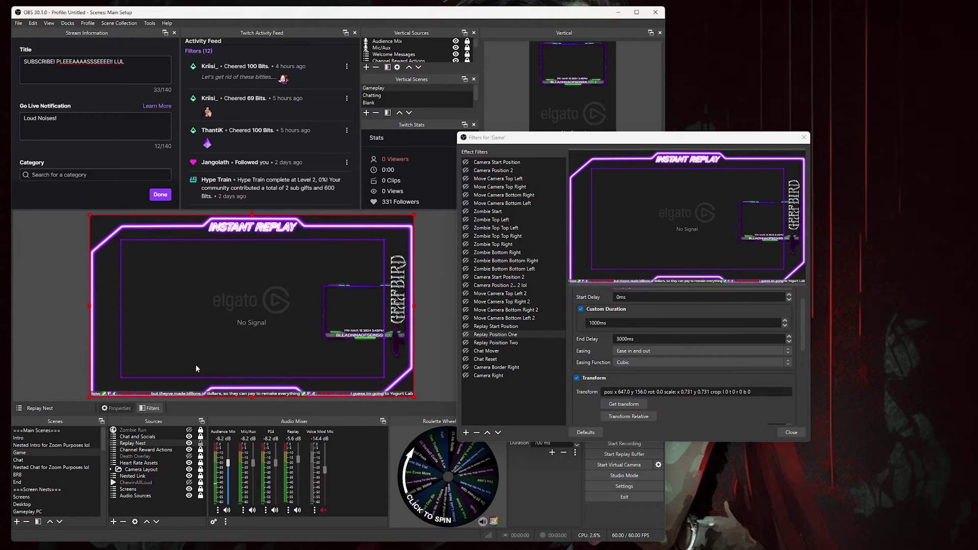
# Step: Set the end delay of the Replay Position Two filter to 17000 ms
pyautogui.rightClick(492, 335)
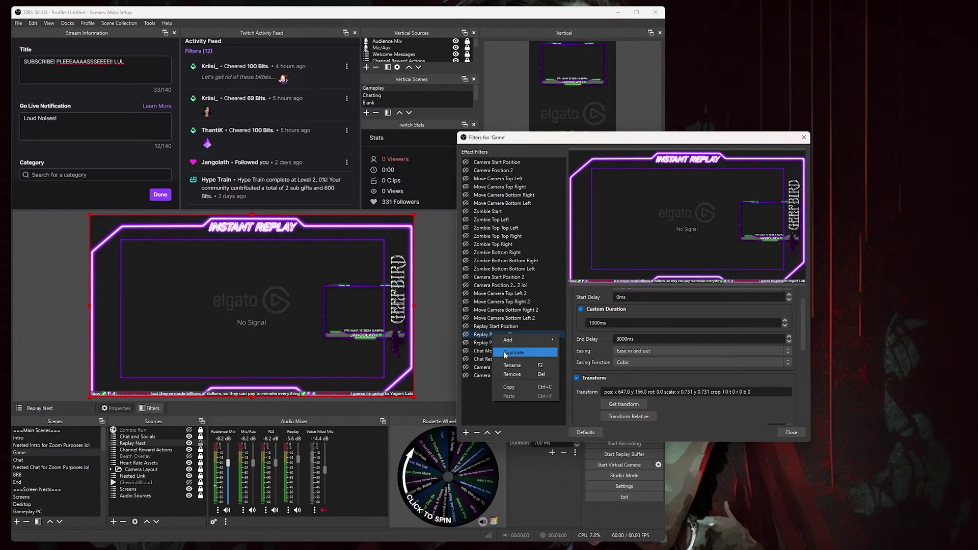
pyautogui.click(485, 344)
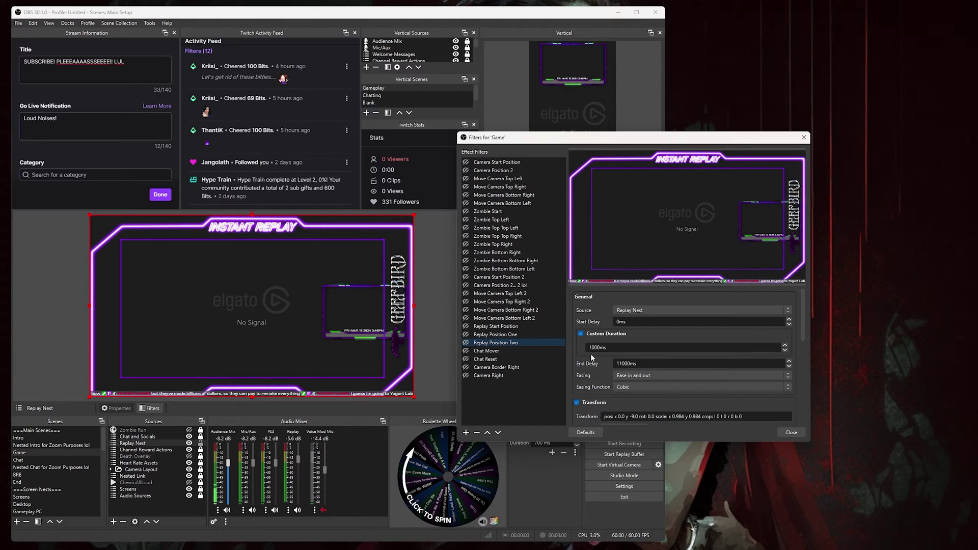
pyautogui.click(665, 360)
pyautogui.press('Left')
pyautogui.press('Left')
pyautogui.press('Left')
pyautogui.press('BackSpace')
pyautogui.write('7')
pyautogui.scroll(-1, 613, 394)
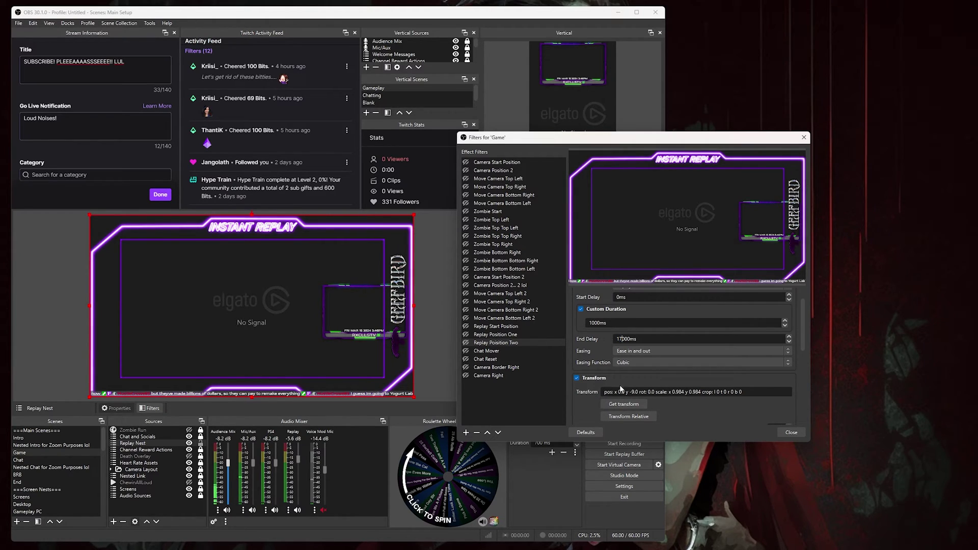
pyautogui.click(622, 340)
# Step: Check the Next Move settings of the Replay Position Two and Replay Position One filters, and close the filters window
pyautogui.scroll(-5, 620, 362)
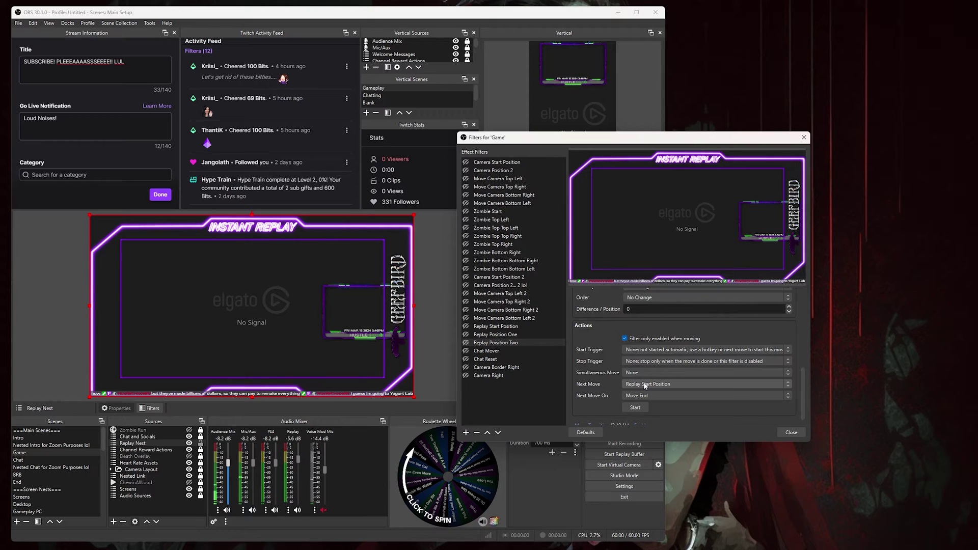
pyautogui.click(512, 336)
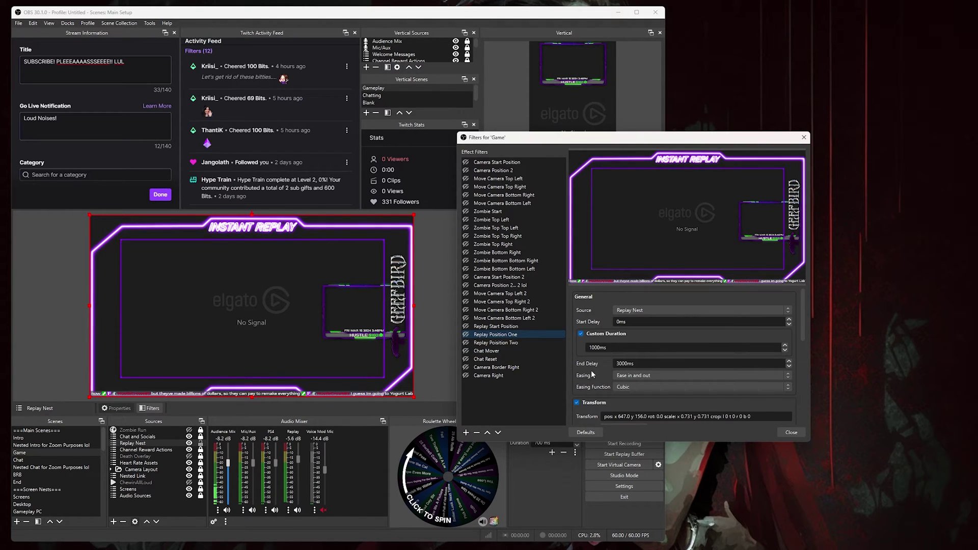
pyautogui.scroll(3, 592, 370)
pyautogui.scroll(-3, 591, 372)
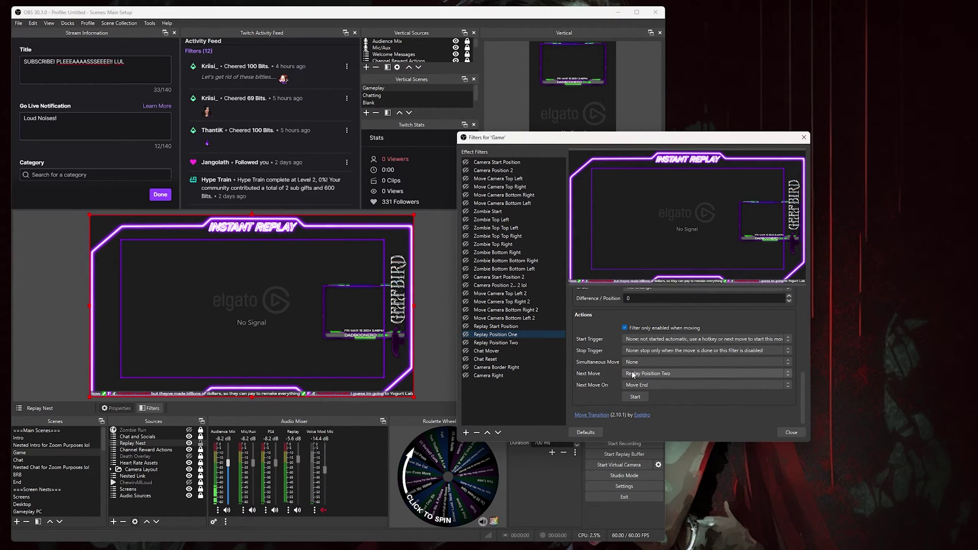
pyautogui.click(791, 433)
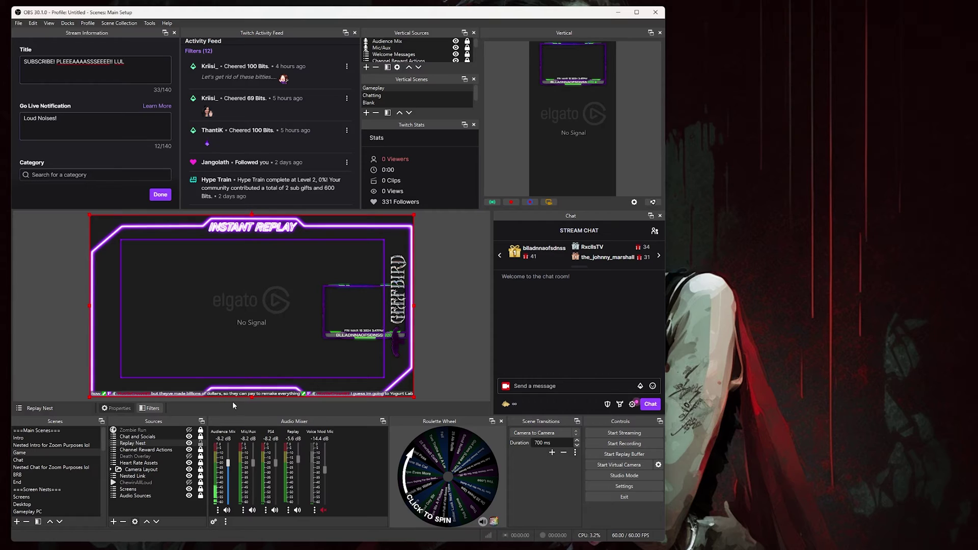
# Step: Check the hide transition options of the Replay Nest source and hide the source in the Game scene
pyautogui.rightClick(143, 444)
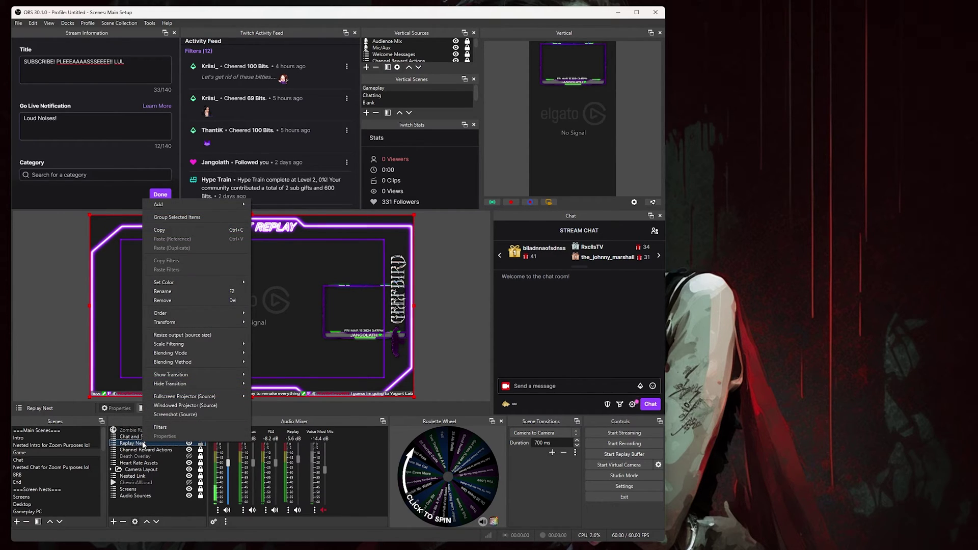
pyautogui.moveTo(193, 375)
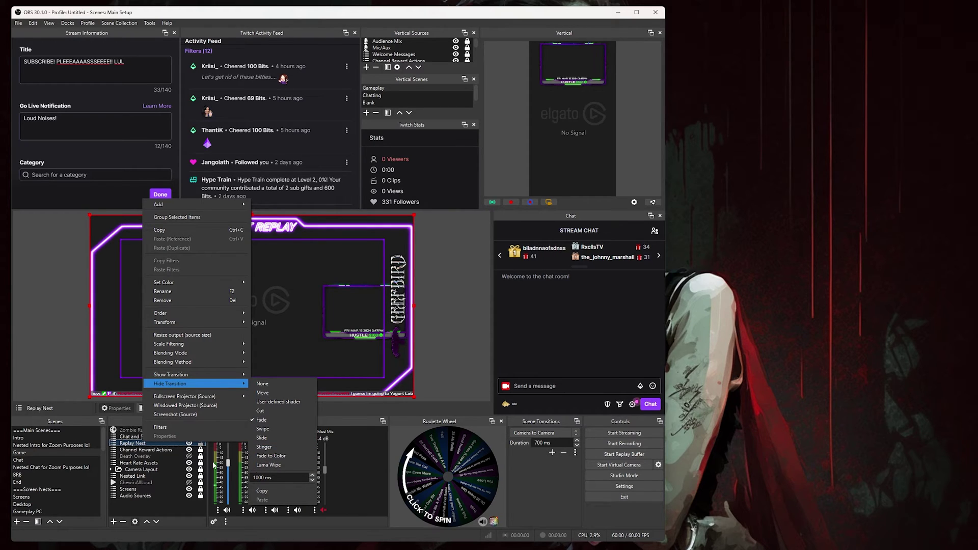
pyautogui.click(58, 372)
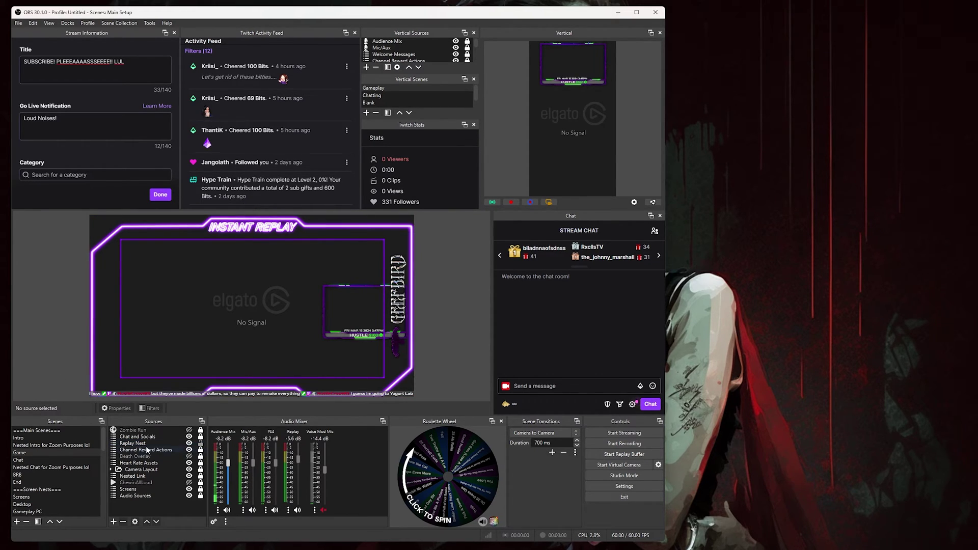
pyautogui.click(189, 444)
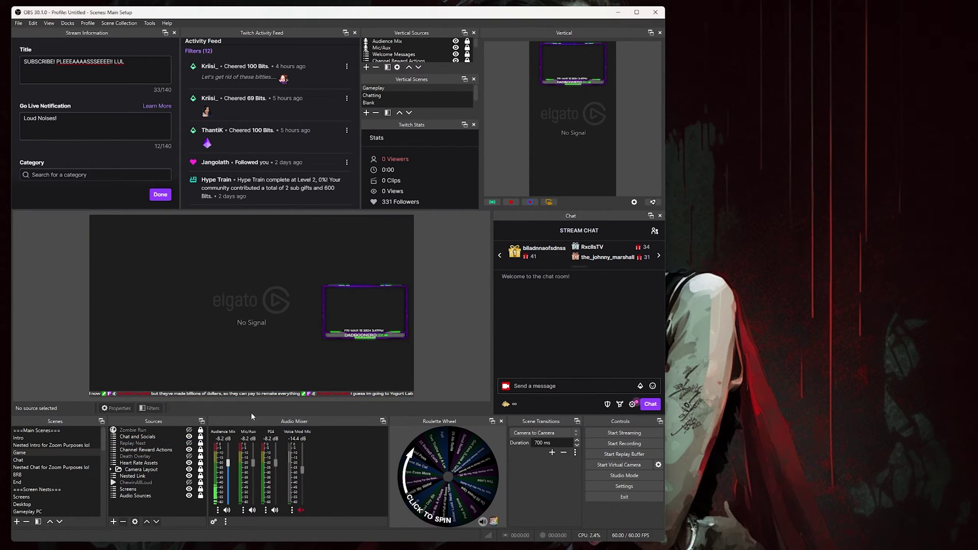
# Step: Examine the hotkeys assigned to Instant Replay and to Save Replay in the settings, leaving them without changes
pyautogui.click(631, 486)
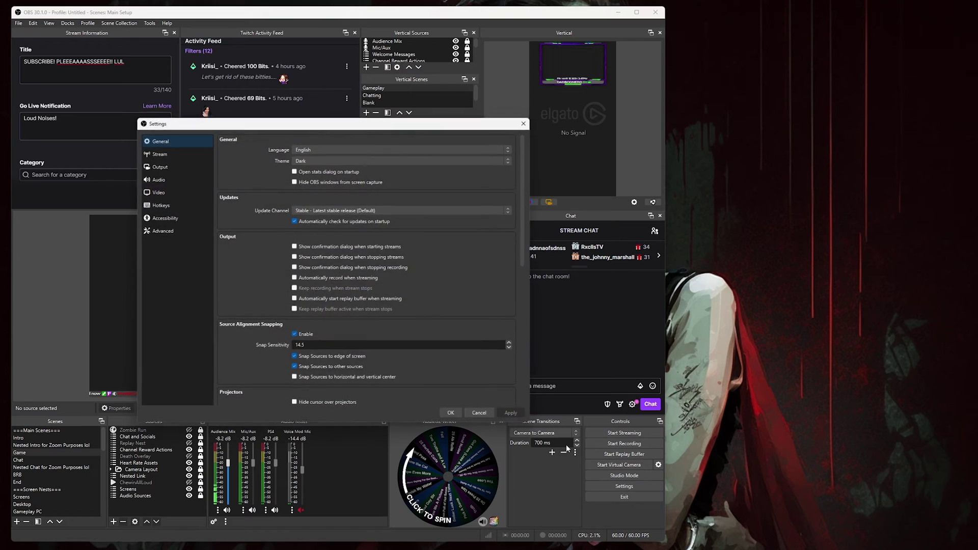
pyautogui.click(164, 206)
pyautogui.scroll(-4, 276, 277)
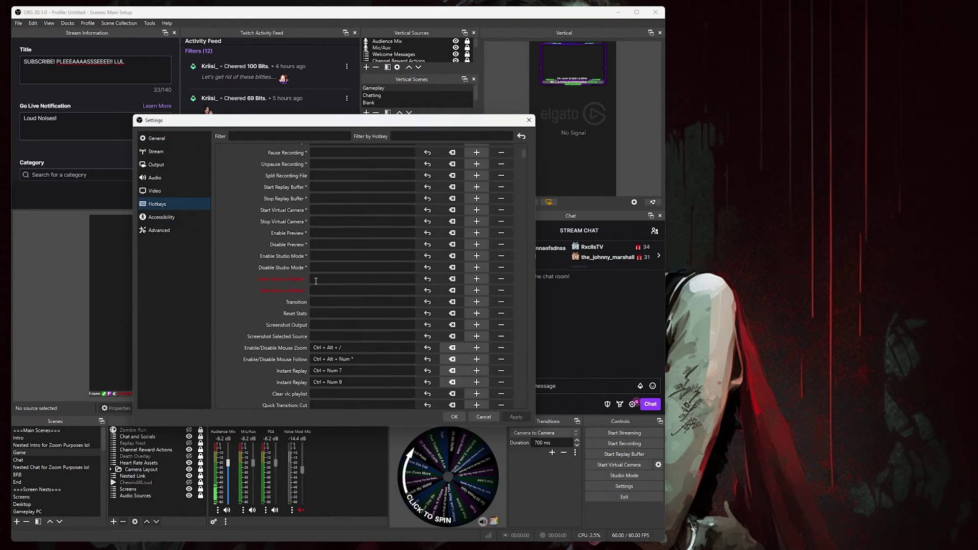
pyautogui.scroll(-4, 276, 276)
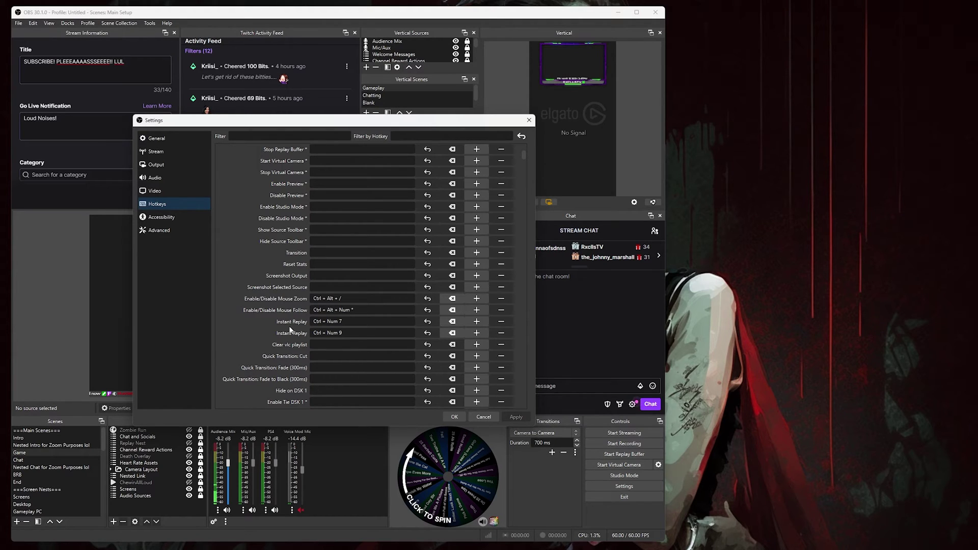
pyautogui.scroll(-3, 291, 329)
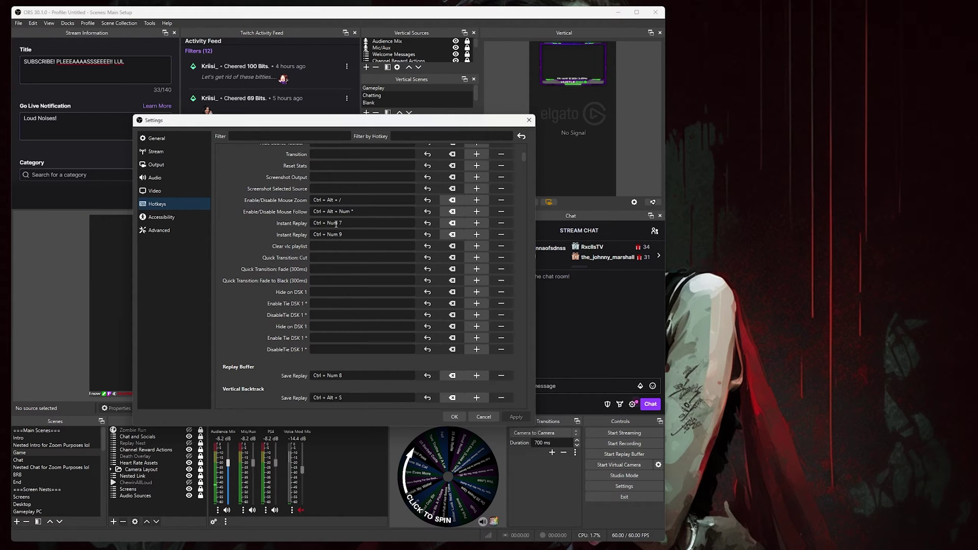
pyautogui.click(480, 416)
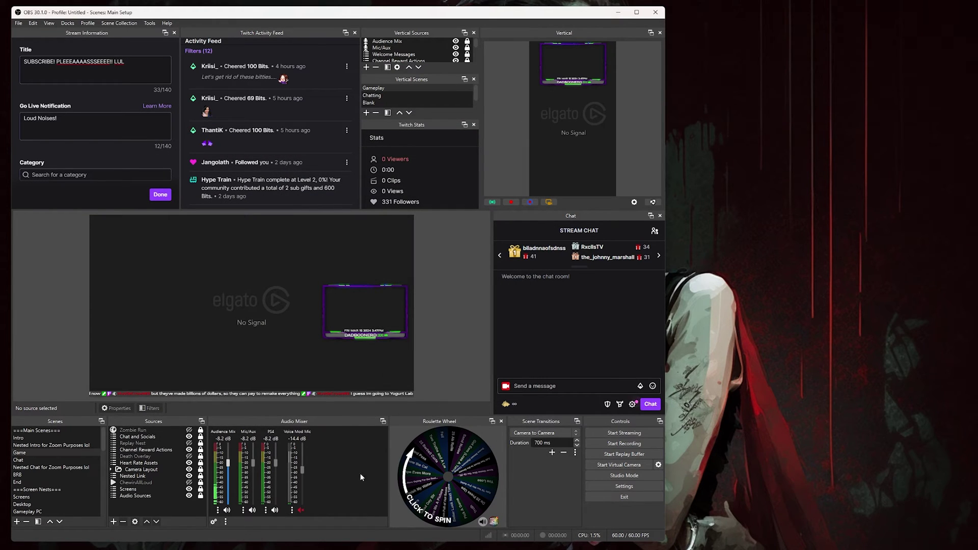
# Step: Switch to Streamer.bot and delete the Instant Replays (Copy) action
pyautogui.click(619, 12)
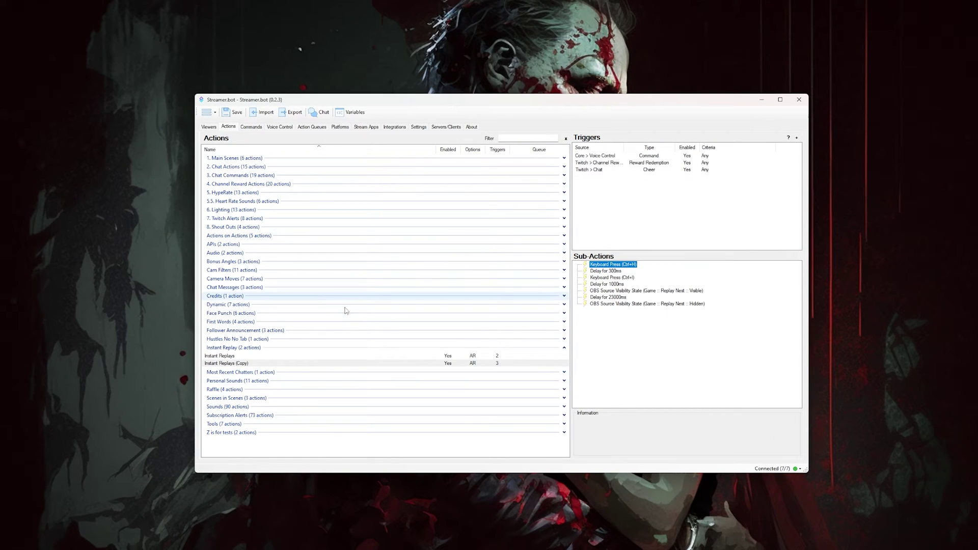
pyautogui.rightClick(261, 364)
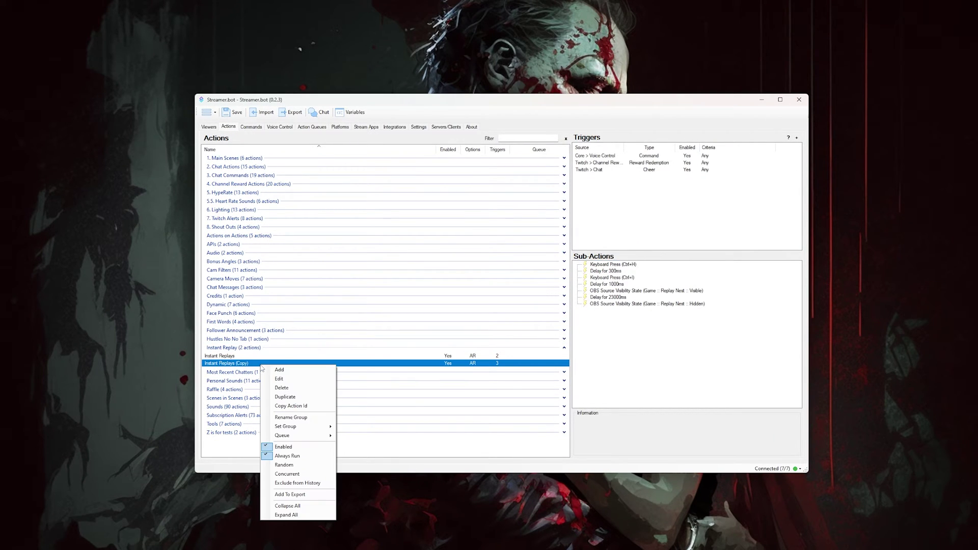
pyautogui.click(279, 389)
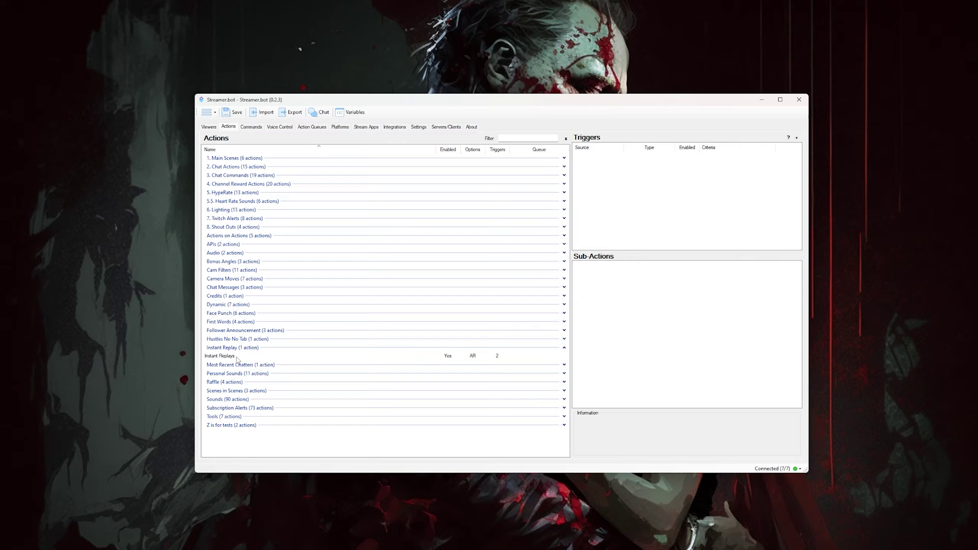
# Step: Review the Instant Replays action's sub-actions, including the Ctrl+Numpad 9 keyboard press and the delay before it
pyautogui.click(237, 356)
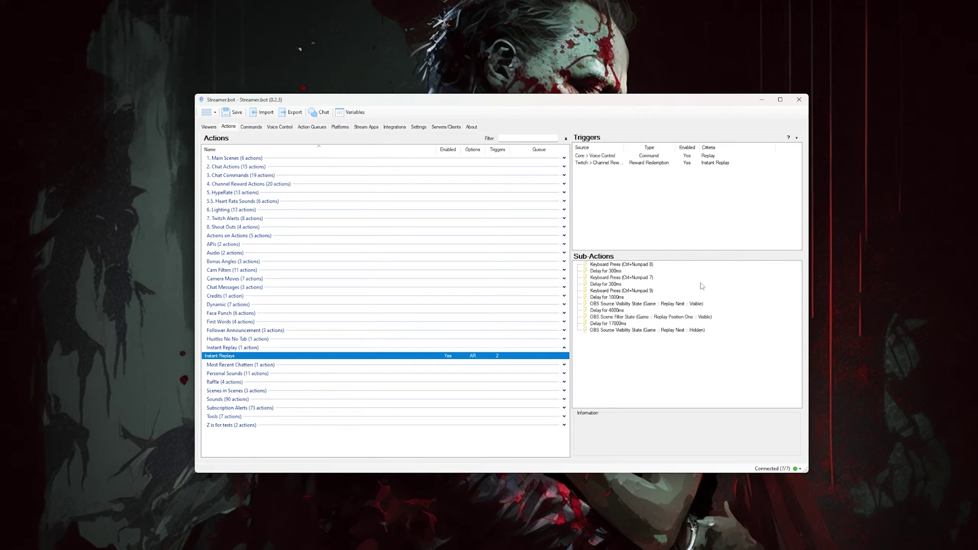
pyautogui.click(619, 291)
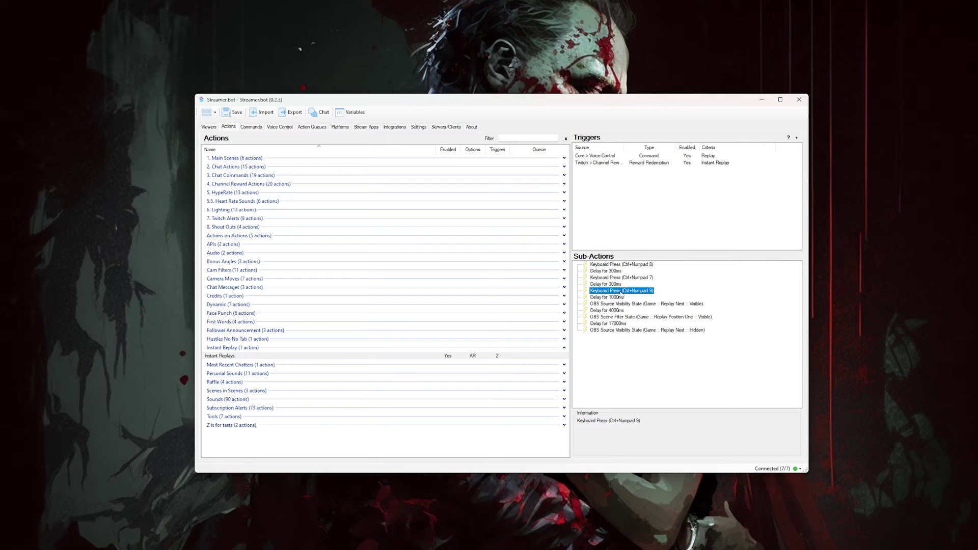
pyautogui.doubleClick(620, 293)
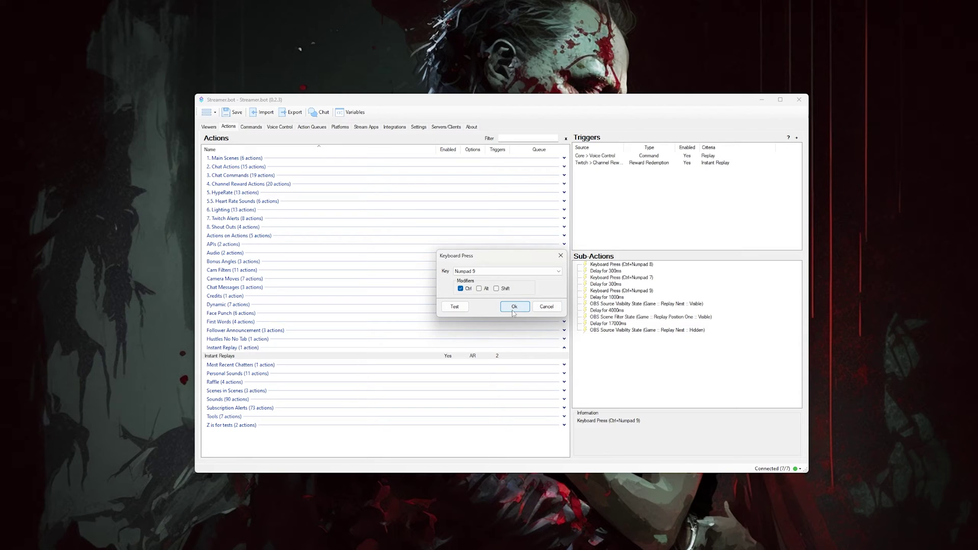
pyautogui.click(545, 307)
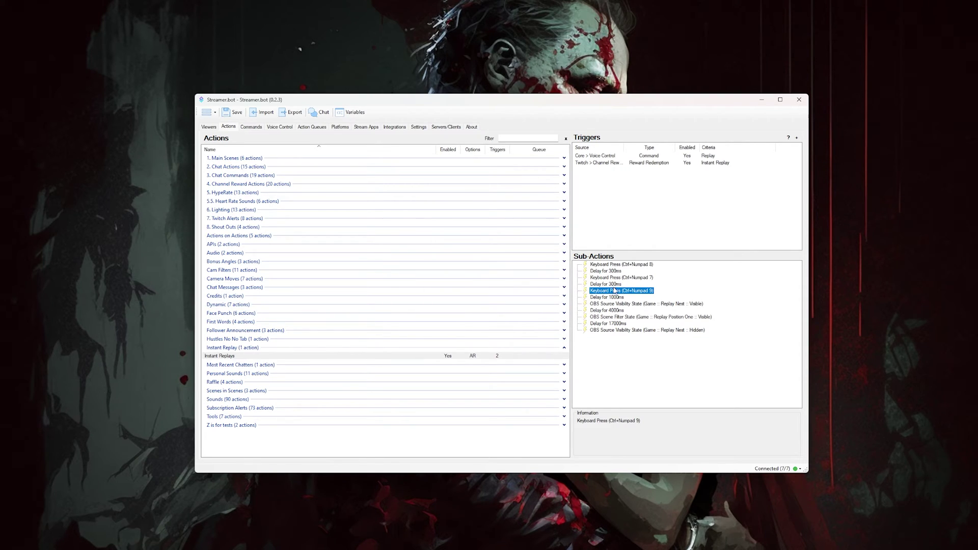
pyautogui.click(605, 285)
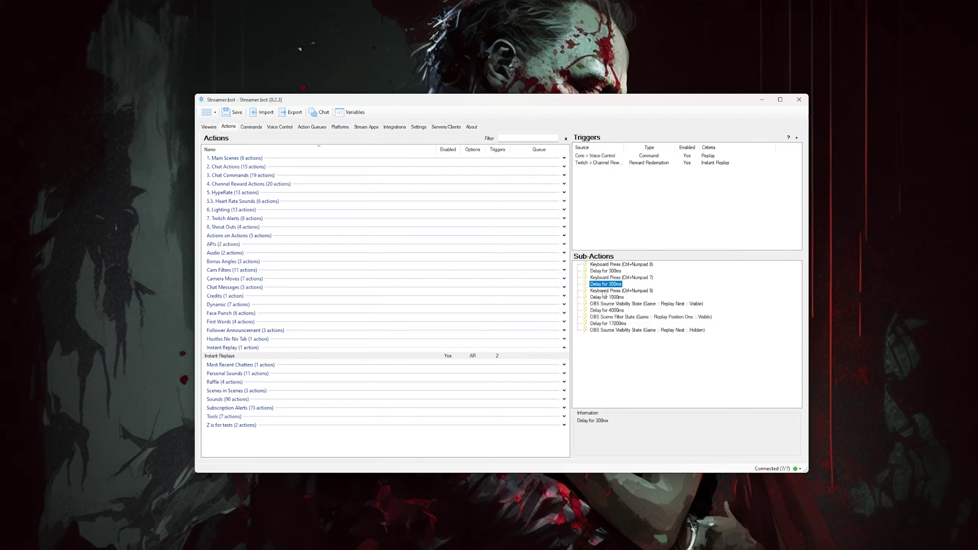
# Step: Review the keyboard press sub-actions for Ctrl+Numpad 8, 7 and 9 and the delay following each of them
pyautogui.click(604, 291)
pyautogui.click(605, 284)
pyautogui.click(606, 278)
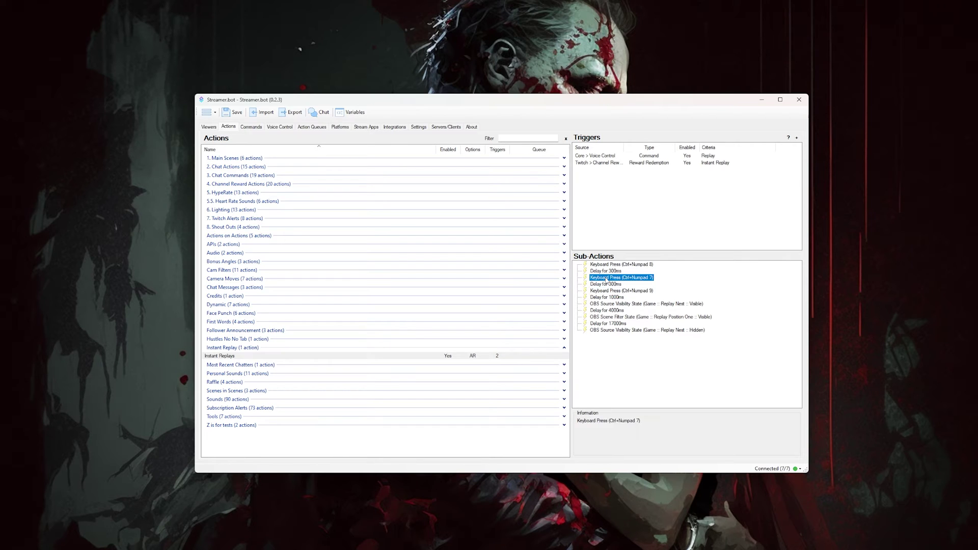
pyautogui.click(607, 273)
pyautogui.click(606, 264)
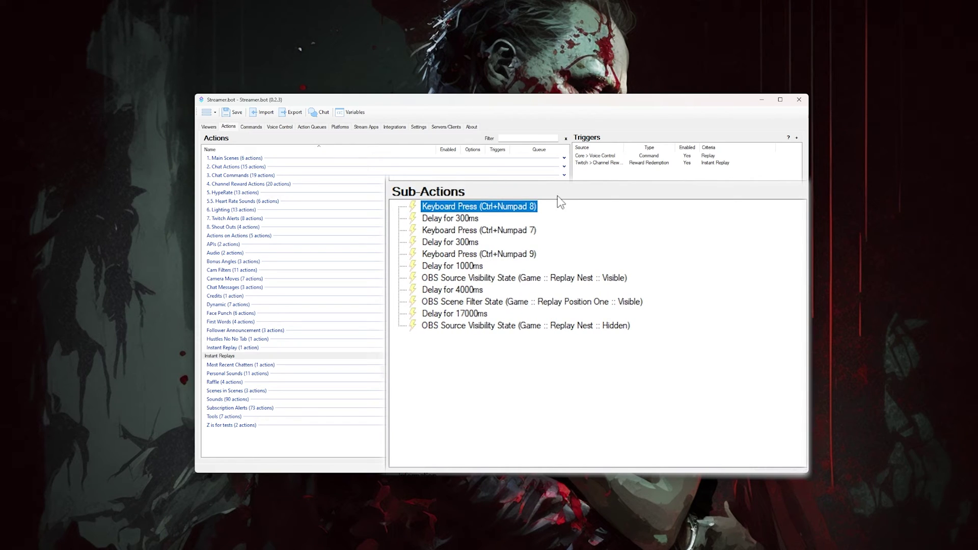
pyautogui.click(497, 221)
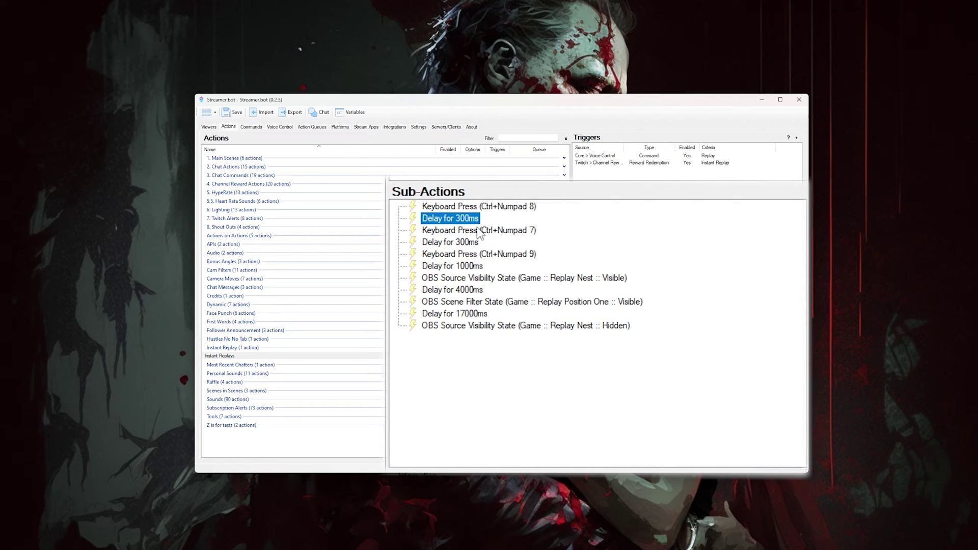
pyautogui.click(478, 229)
pyautogui.click(479, 243)
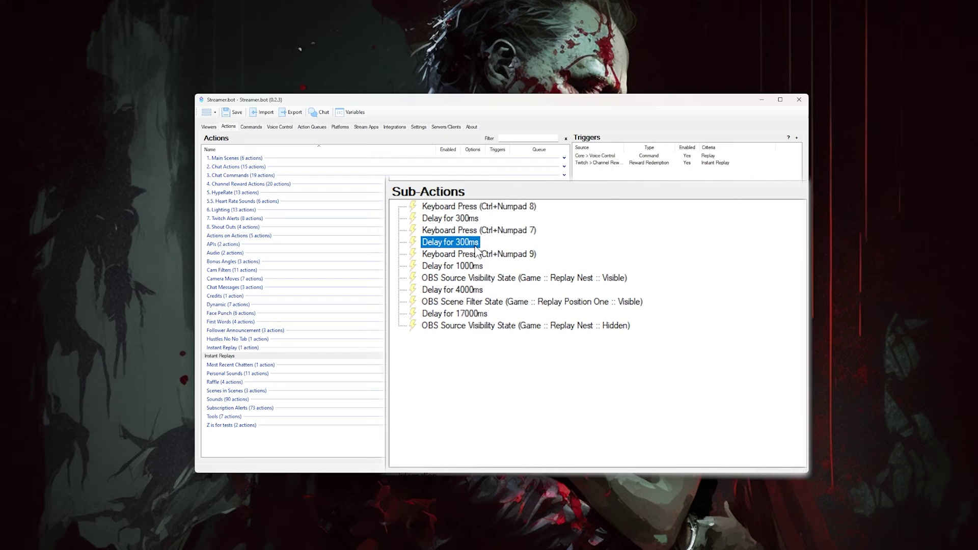
pyautogui.click(479, 255)
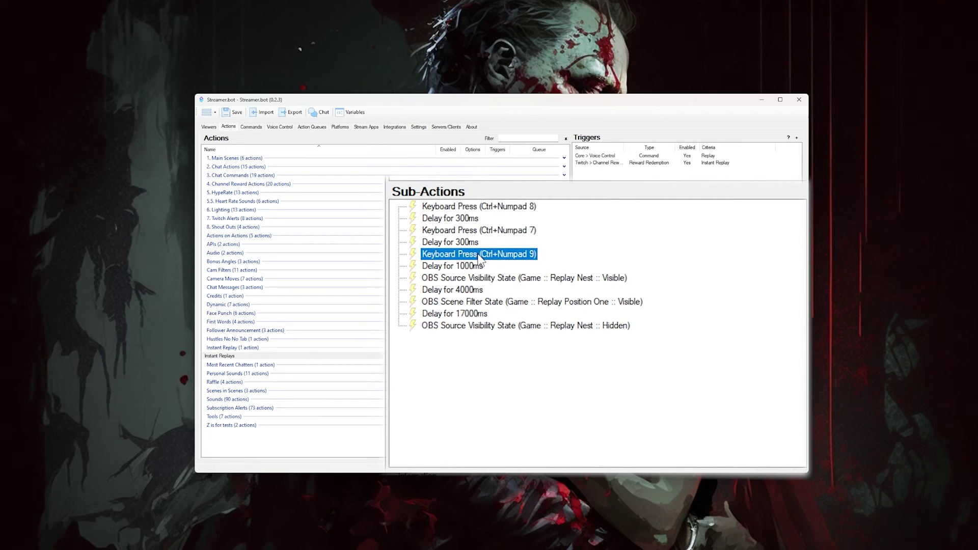
pyautogui.click(481, 266)
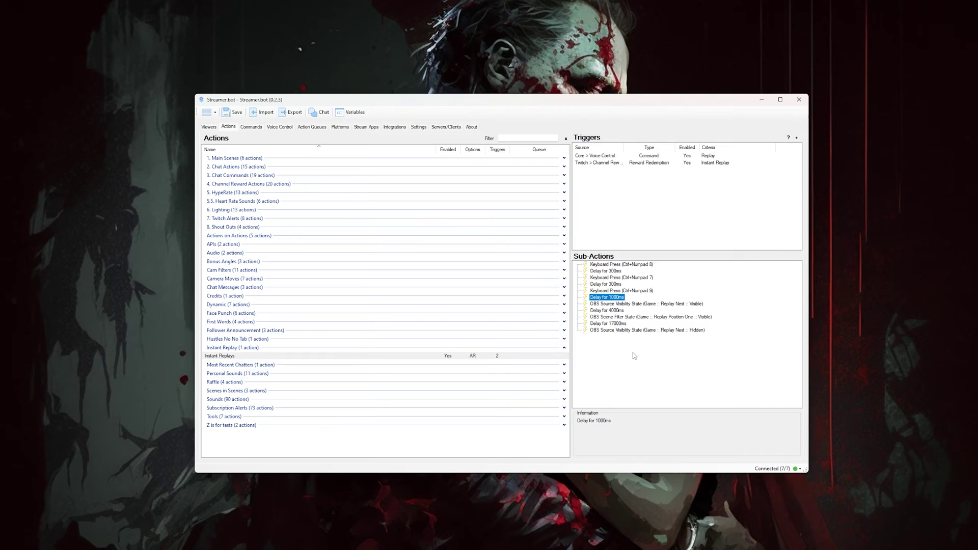
# Step: Look up the Set Scene Filter State option for OBS scenes and check the settings of the existing Replay Position One sub-action
pyautogui.rightClick(634, 355)
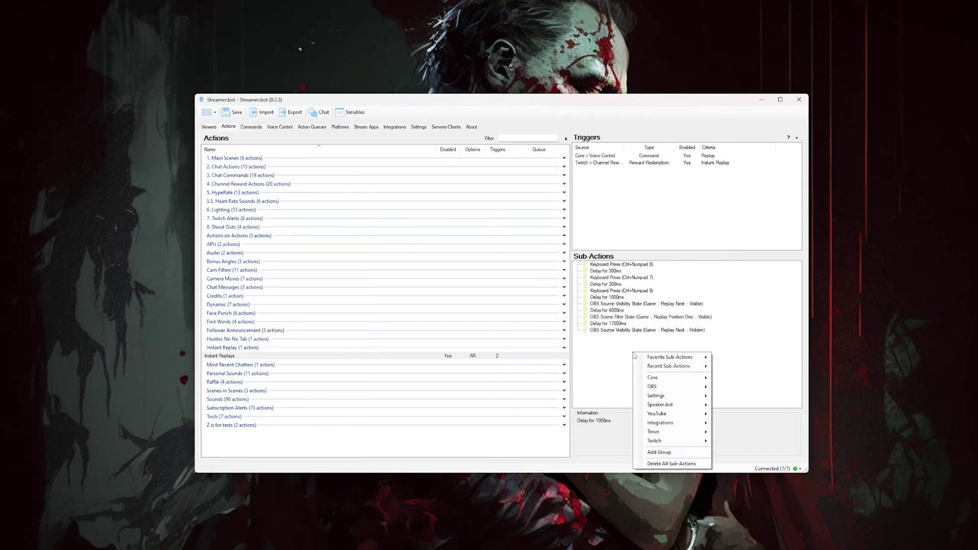
pyautogui.moveTo(661, 390)
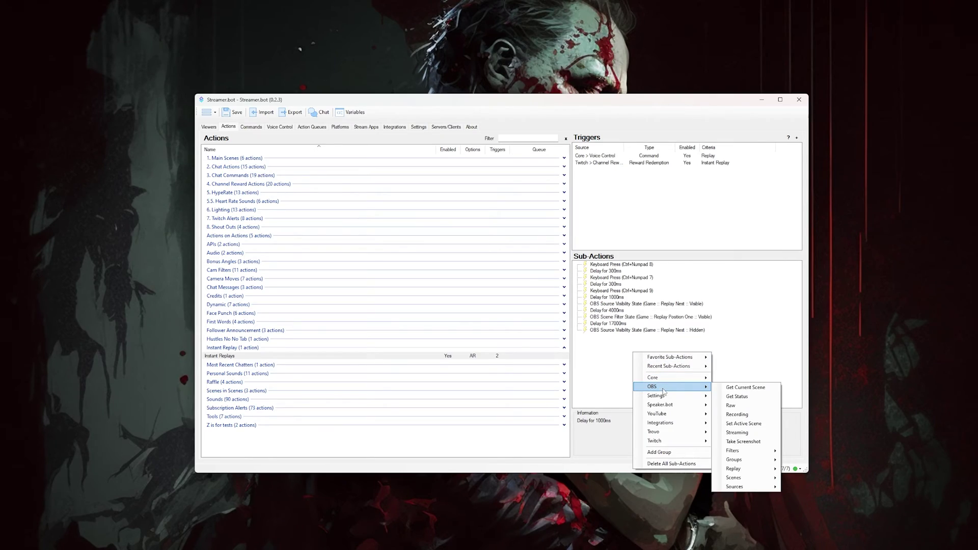
pyautogui.moveTo(752, 480)
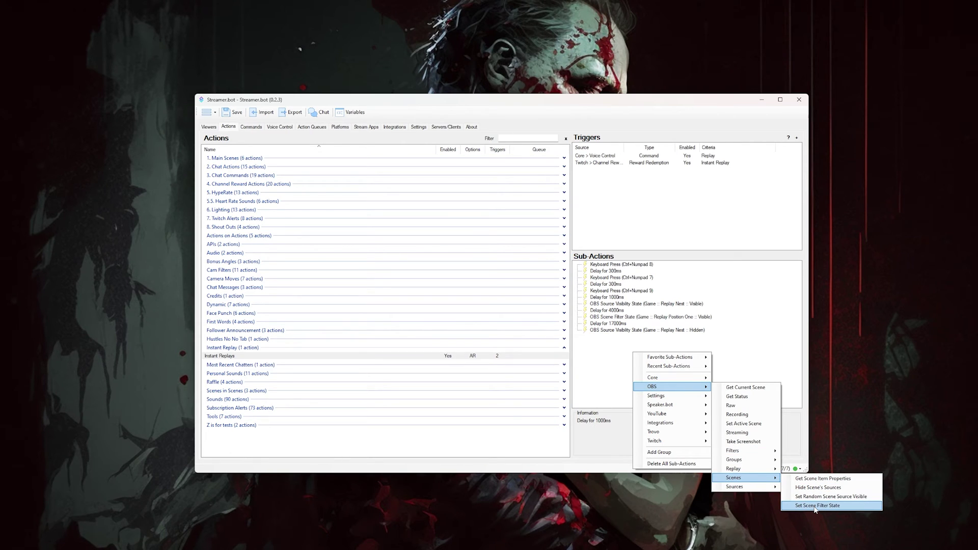
pyautogui.click(675, 318)
pyautogui.doubleClick(644, 318)
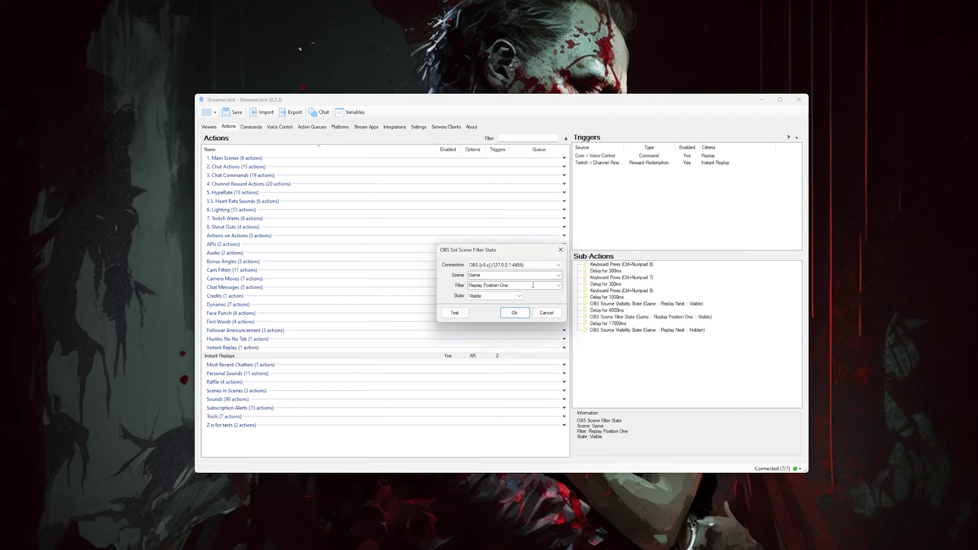
pyautogui.click(493, 298)
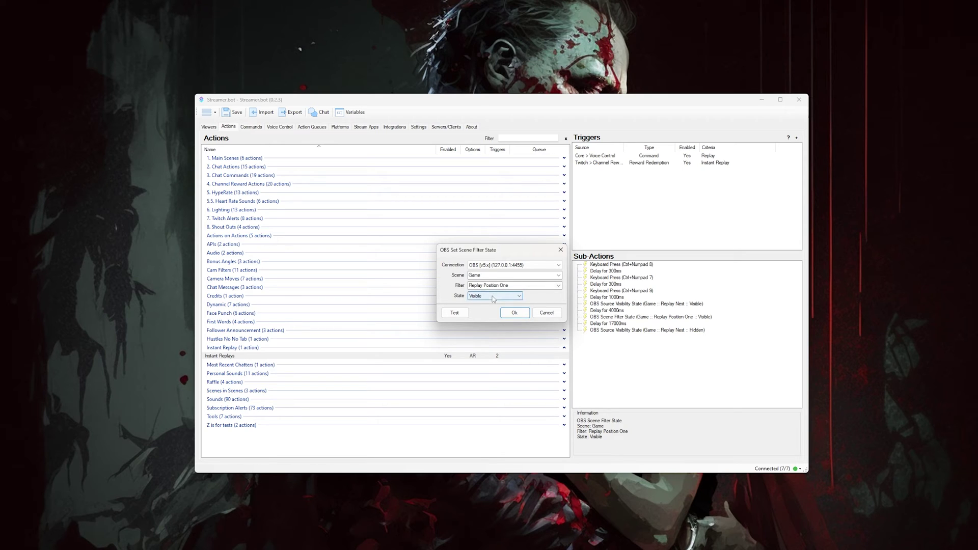
pyautogui.click(514, 313)
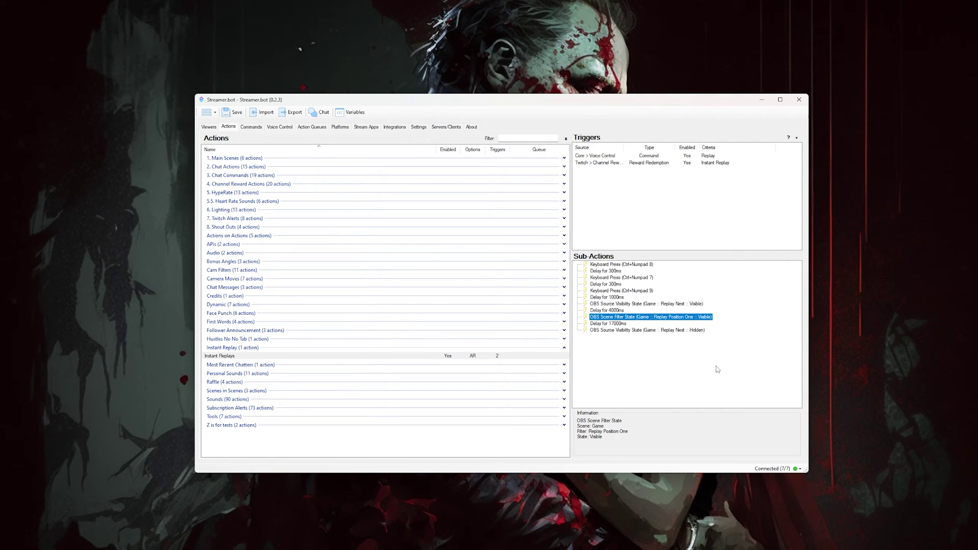
# Step: Review the order of the sub-actions that show Replay Nest, enable the Replay Position One filter and hide Replay Nest
pyautogui.click(697, 361)
pyautogui.click(663, 306)
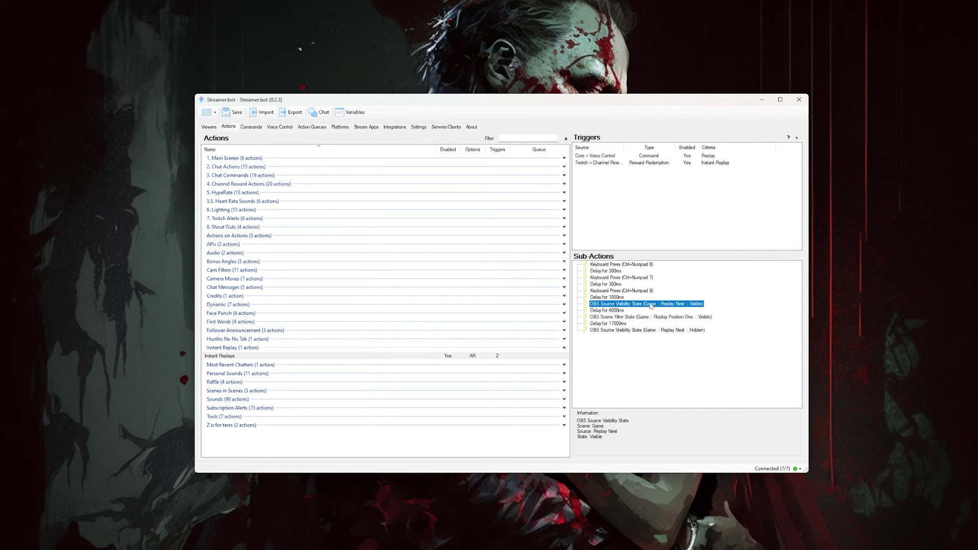
pyautogui.click(622, 317)
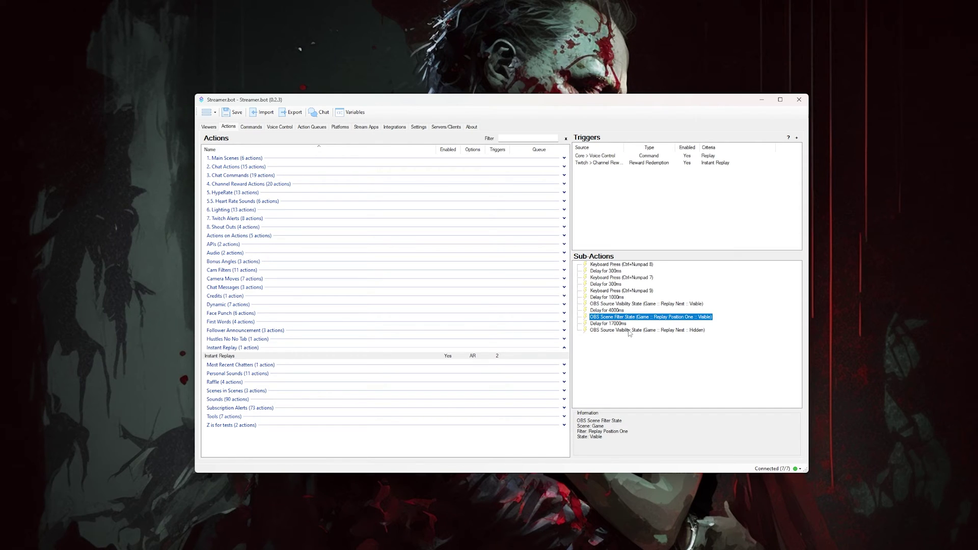
pyautogui.click(631, 331)
pyautogui.rightClick(614, 311)
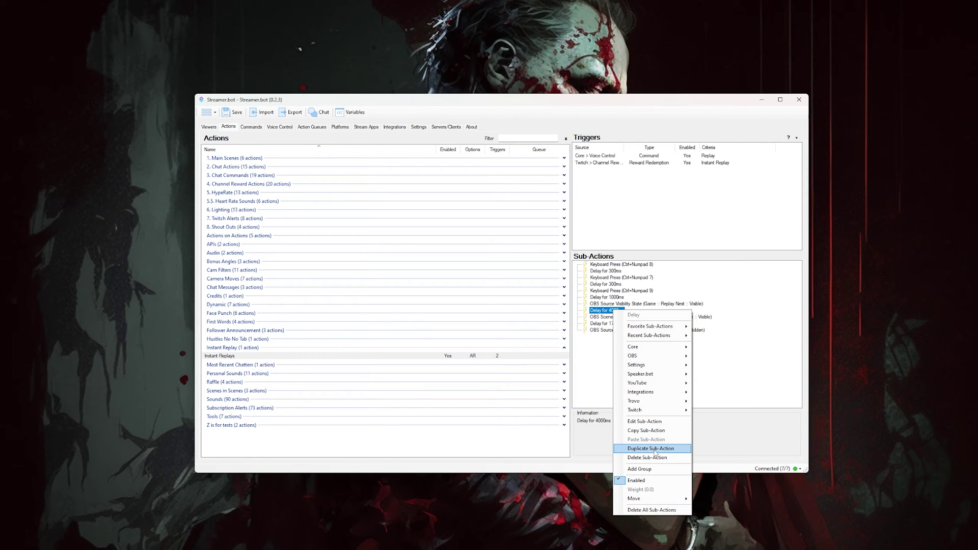
pyautogui.click(587, 403)
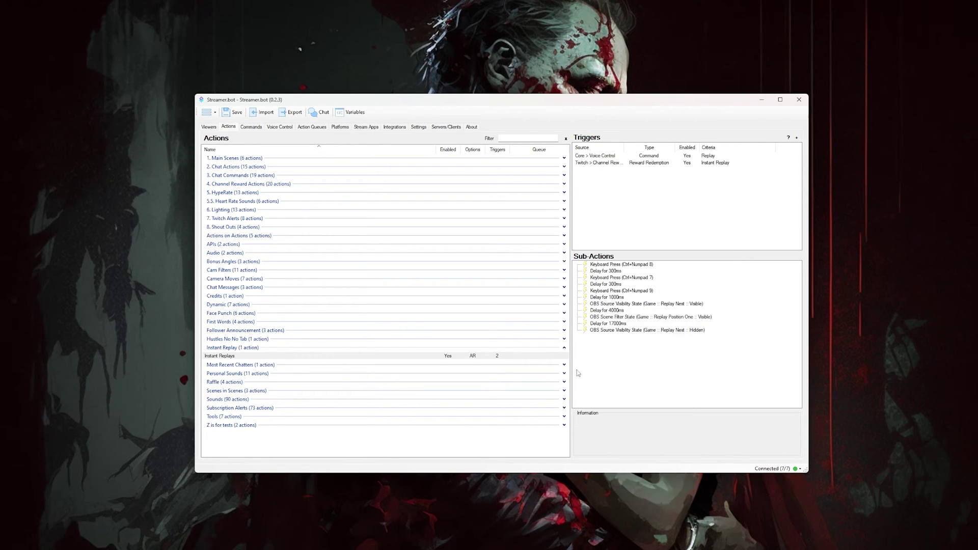
# Step: Inspect the delay settings before the Replay Position One filter and before the sub-action that hides Replay Nest
pyautogui.doubleClick(603, 312)
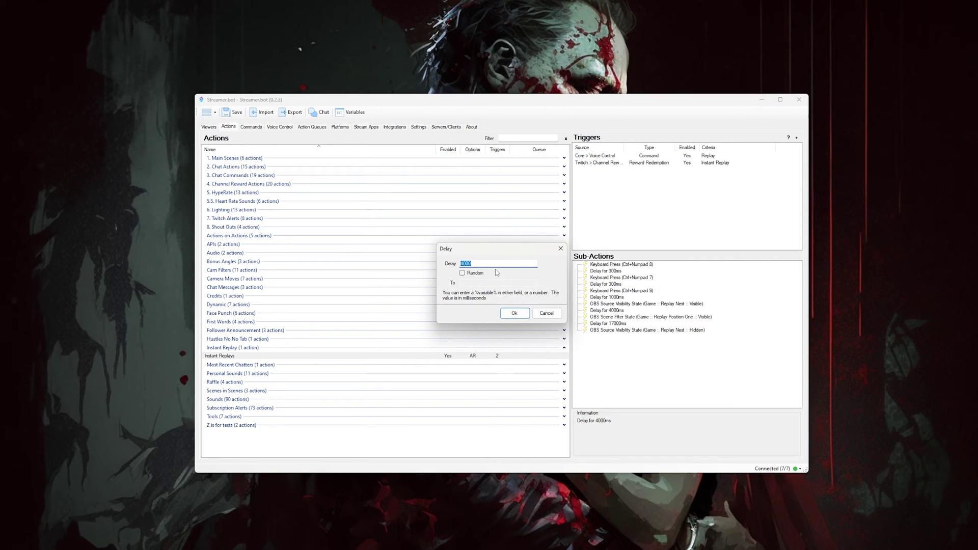
pyautogui.click(546, 313)
pyautogui.doubleClick(606, 324)
pyautogui.click(547, 314)
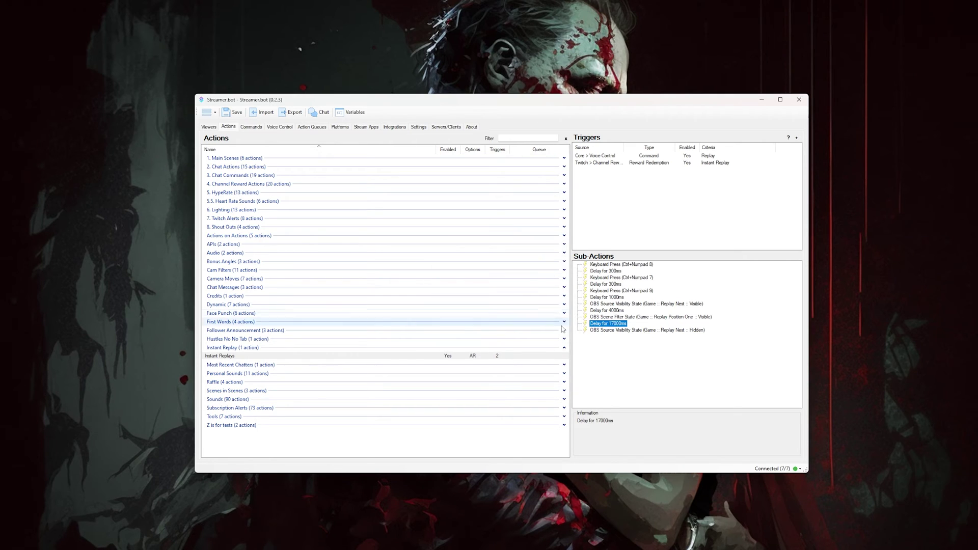
pyautogui.click(616, 350)
pyautogui.doubleClick(612, 311)
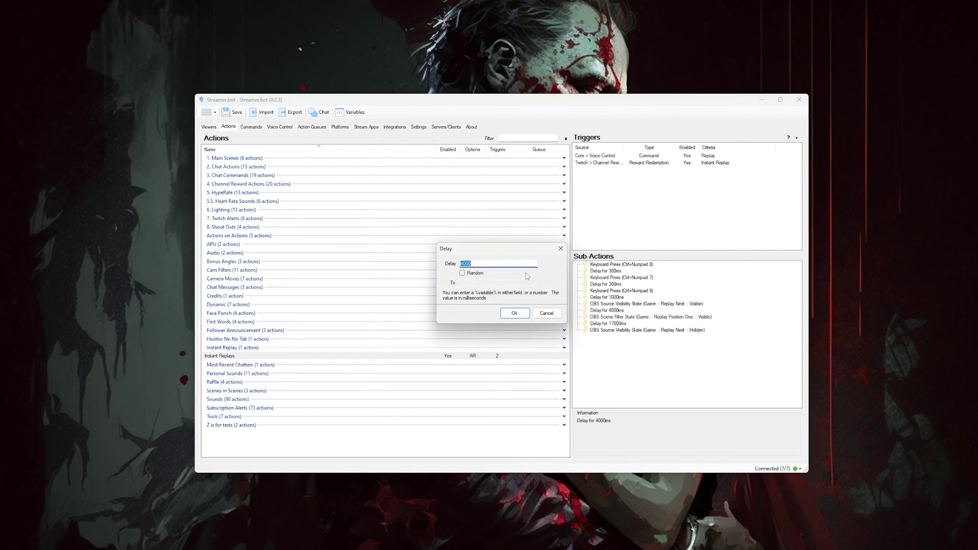
pyautogui.click(490, 265)
pyautogui.click(546, 312)
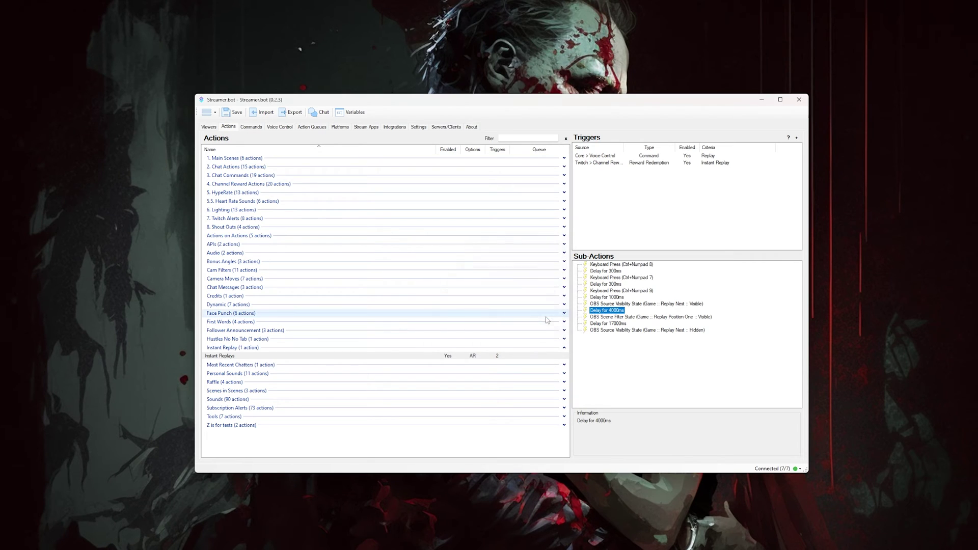
pyautogui.click(639, 353)
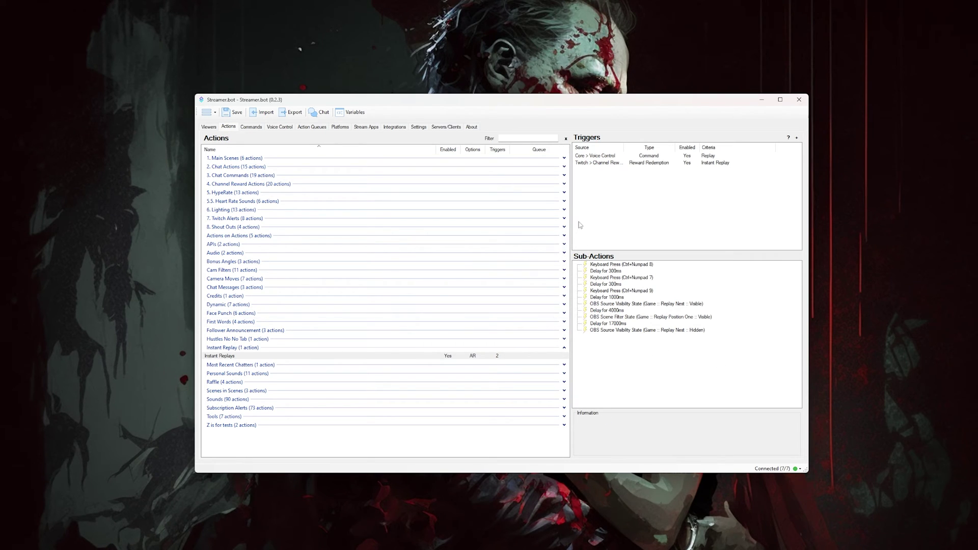